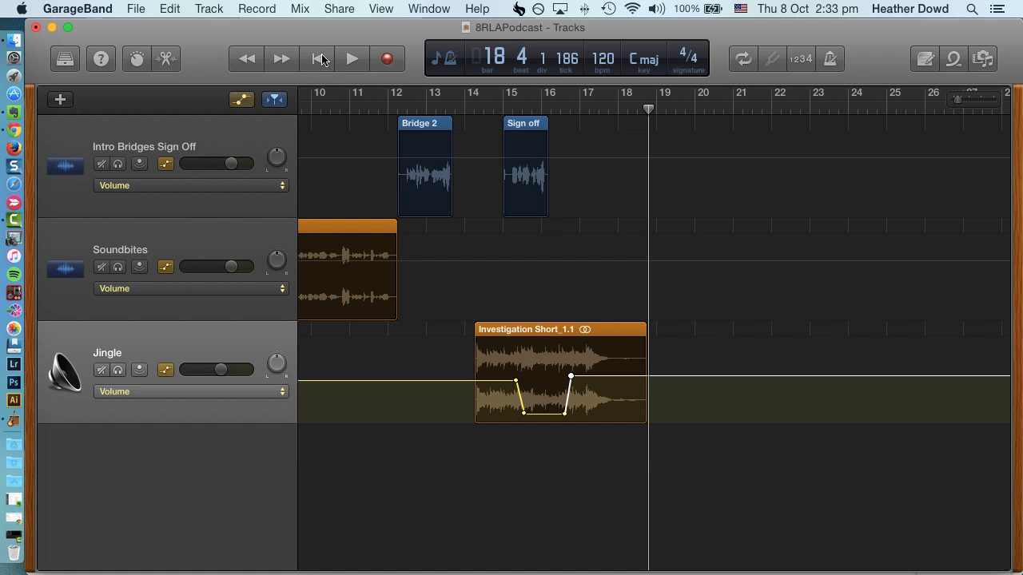
# Export the song via Share as an MP3 named '8 RLA Heather Podcast' to the Desktop.
pyautogui.click(334, 9)
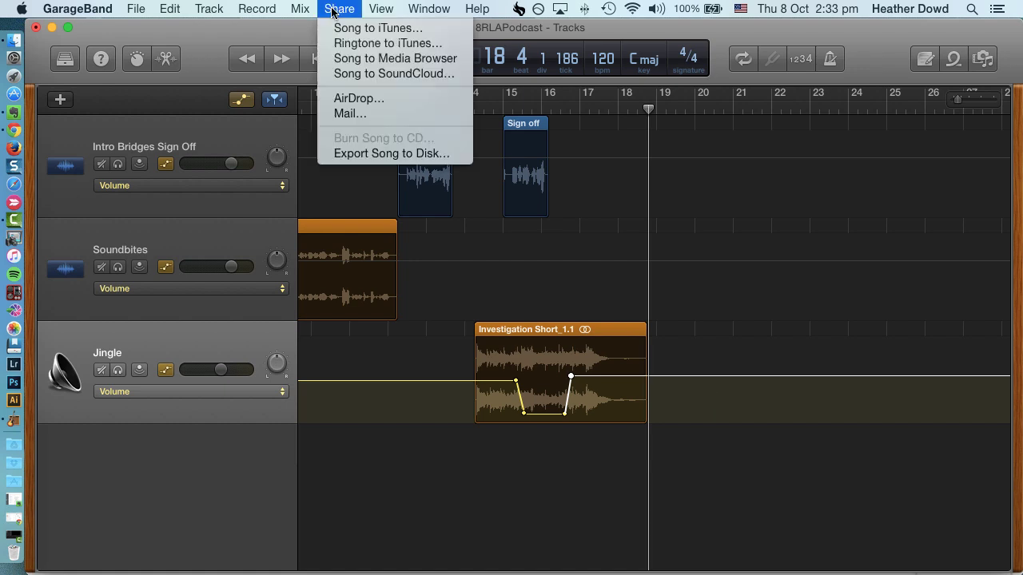
pyautogui.click(359, 154)
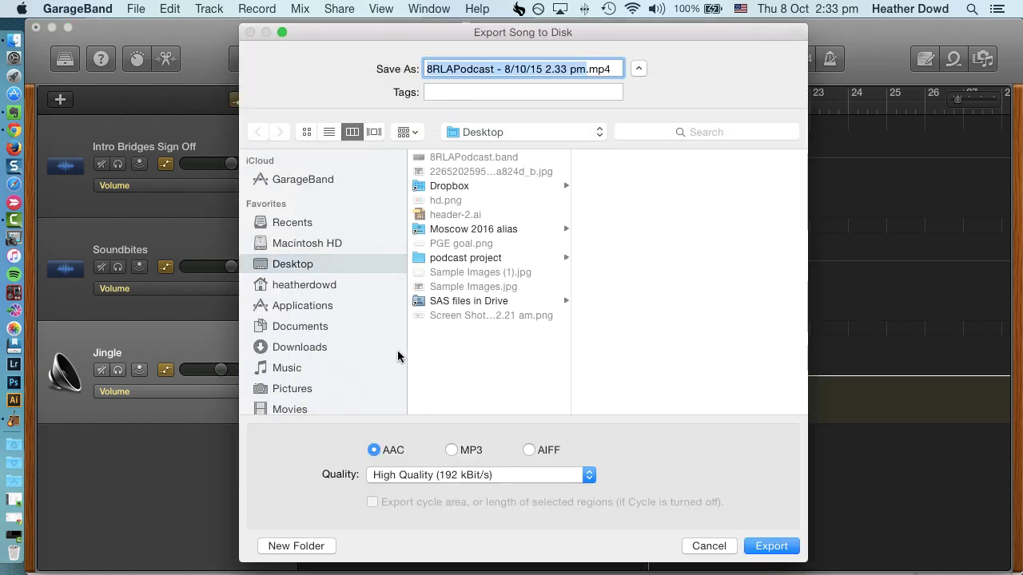
pyautogui.click(451, 450)
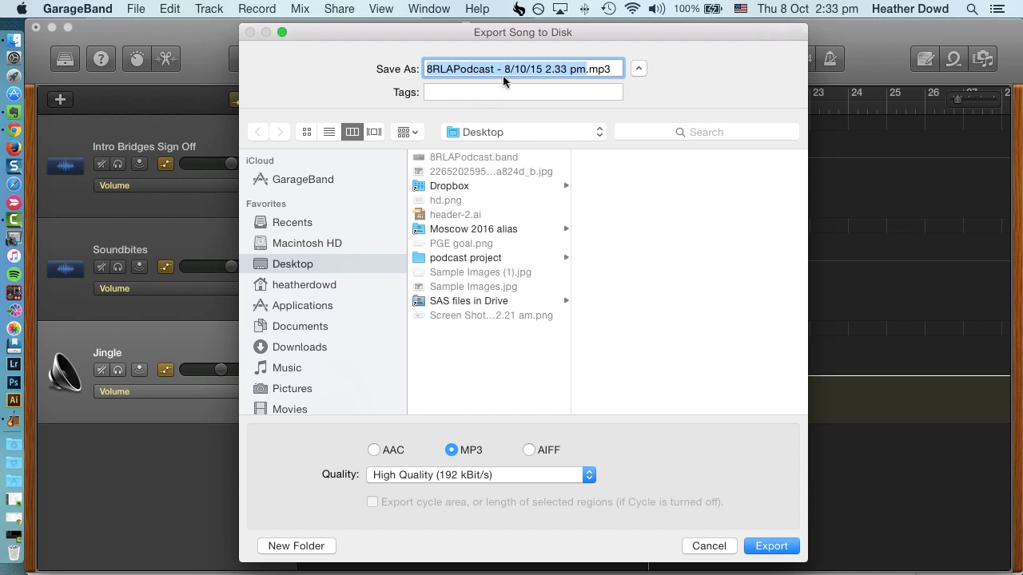
pyautogui.write('8 ')
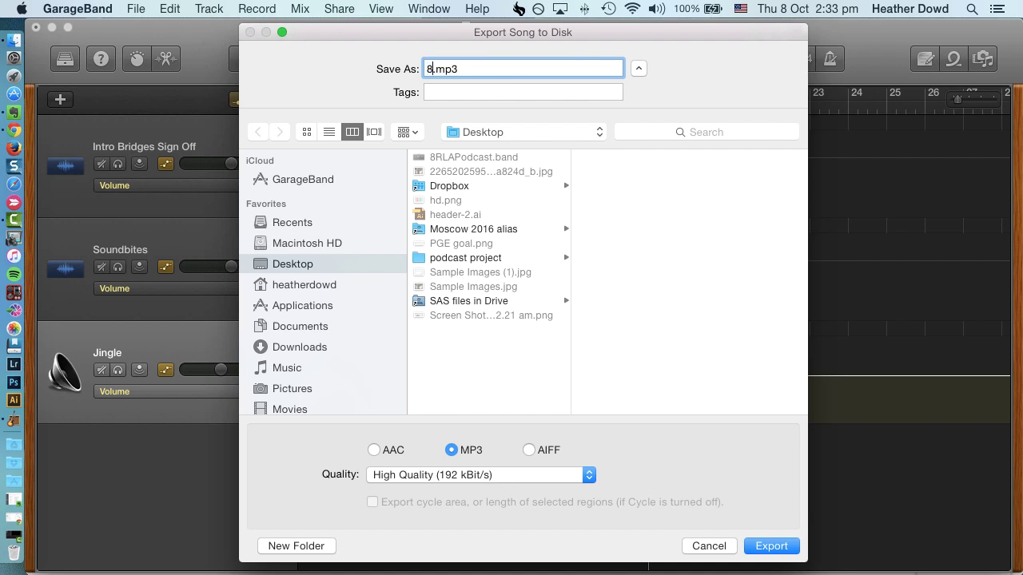
pyautogui.write('RLA Heather Podcast')
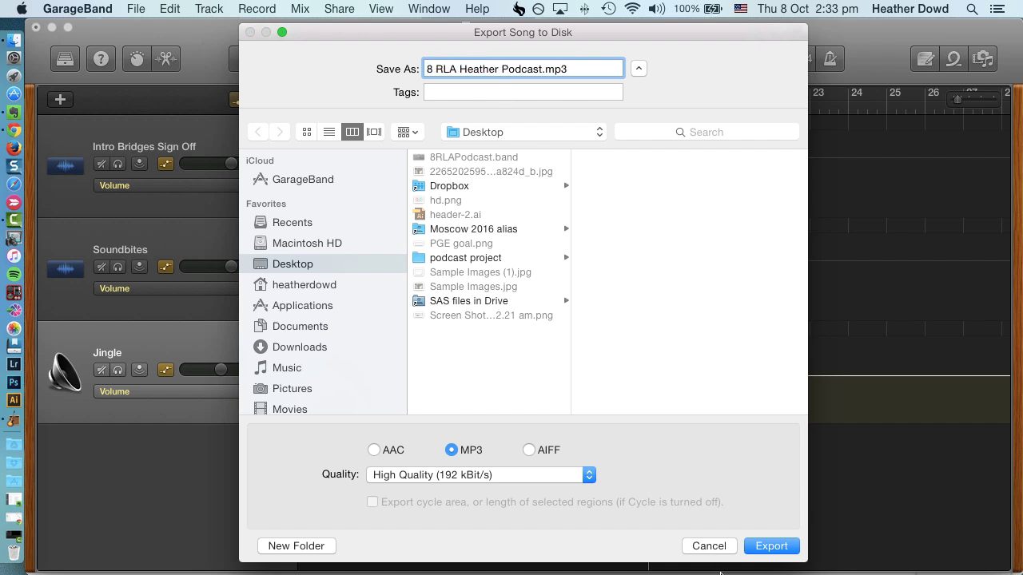
pyautogui.click(771, 546)
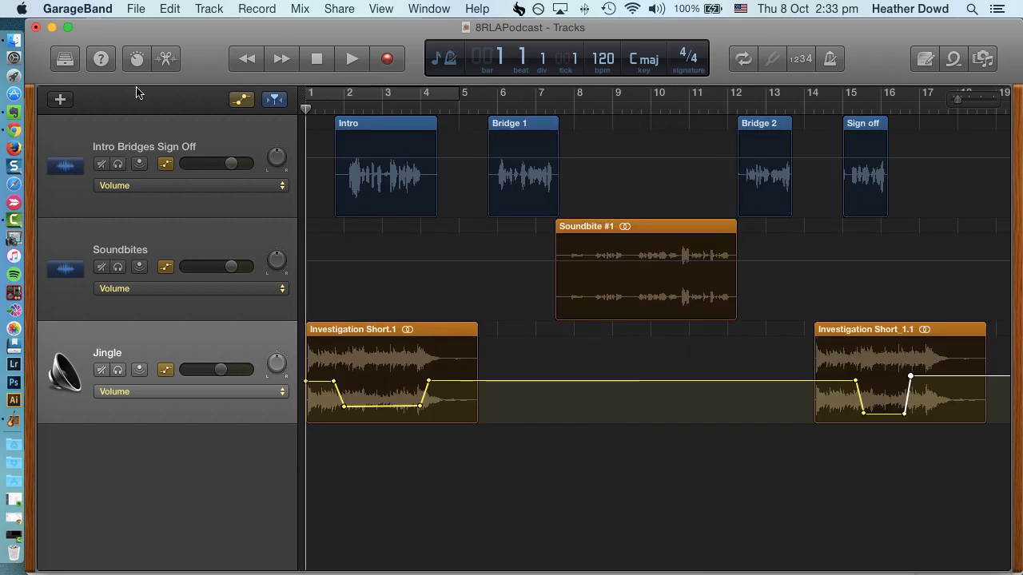
# Hide GarageBand and go to soundcloud.com in a new browser tab.
pyautogui.click(51, 28)
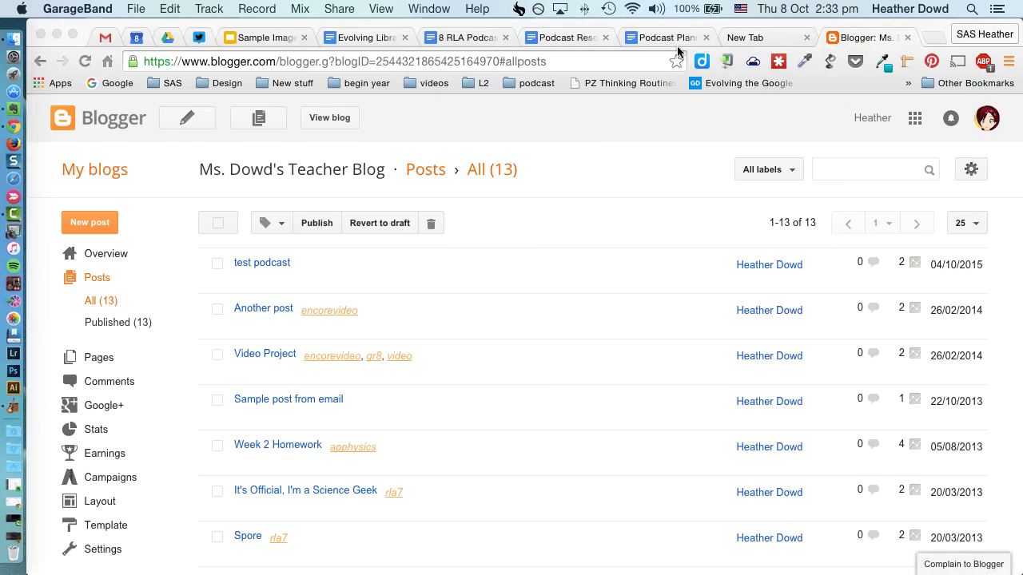
pyautogui.click(784, 39)
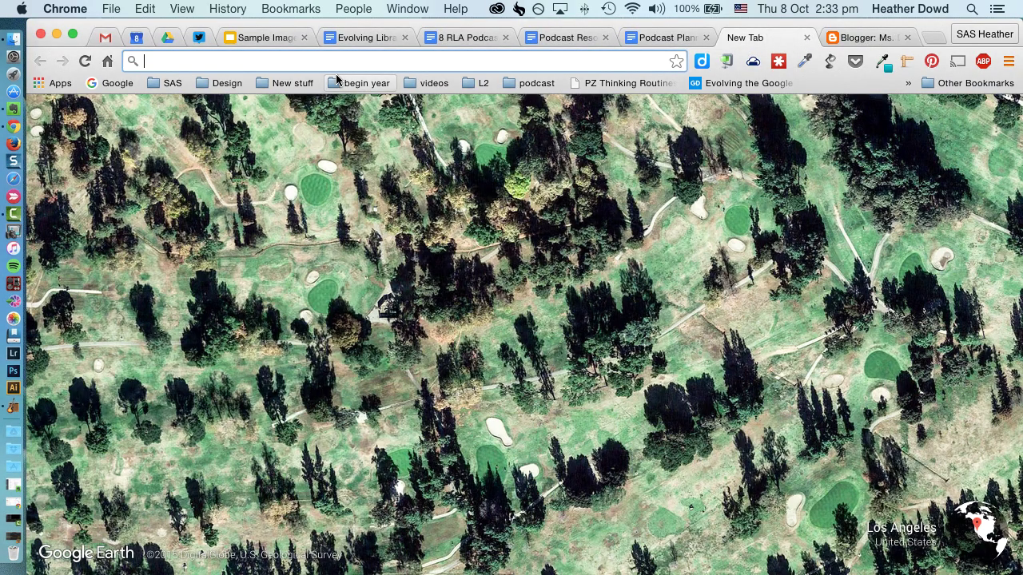
pyautogui.write('soundcloud.com')
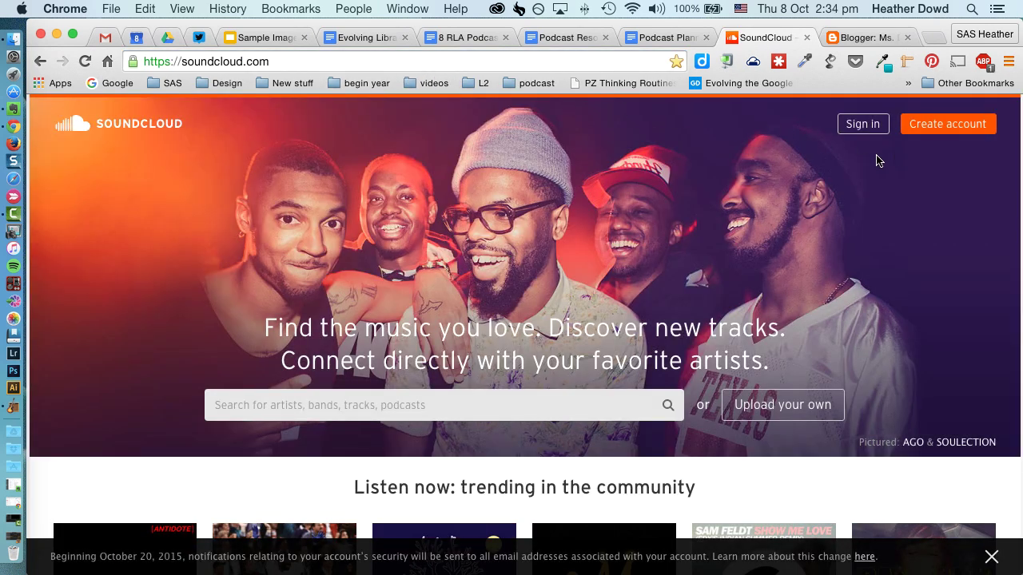
# Sign in to SoundCloud with an existing Google account.
pyautogui.click(923, 128)
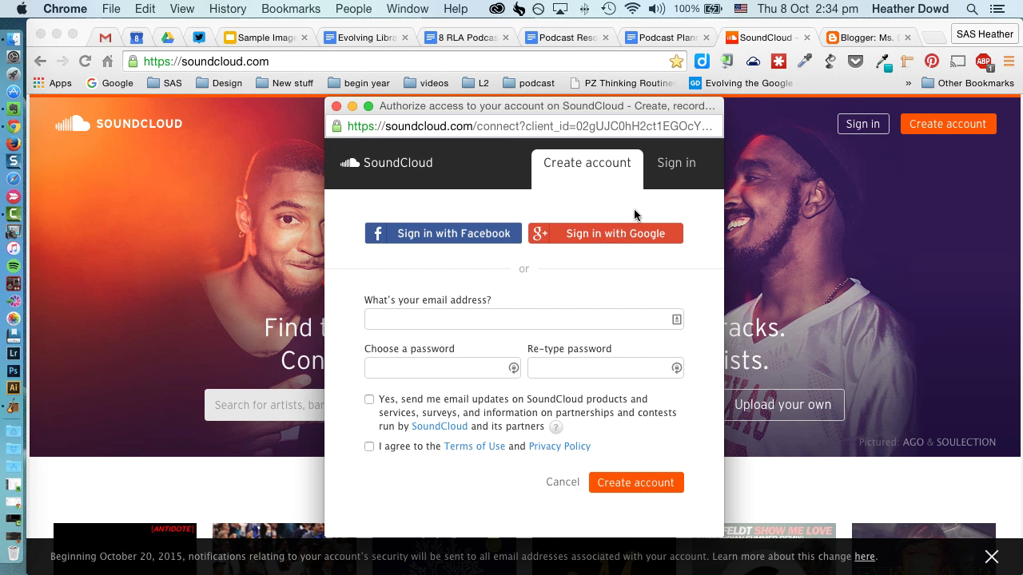
pyautogui.click(676, 166)
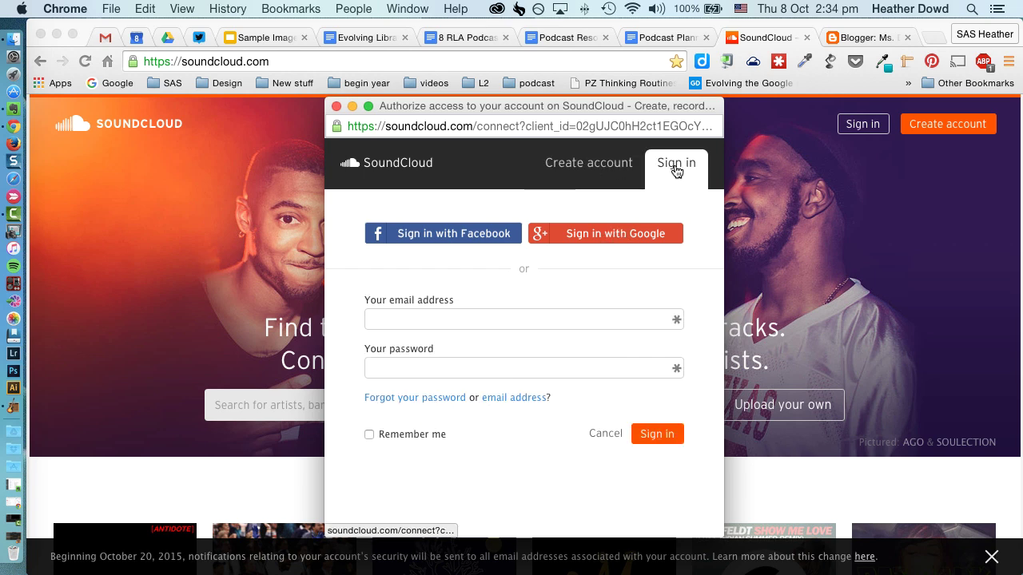
pyautogui.click(617, 232)
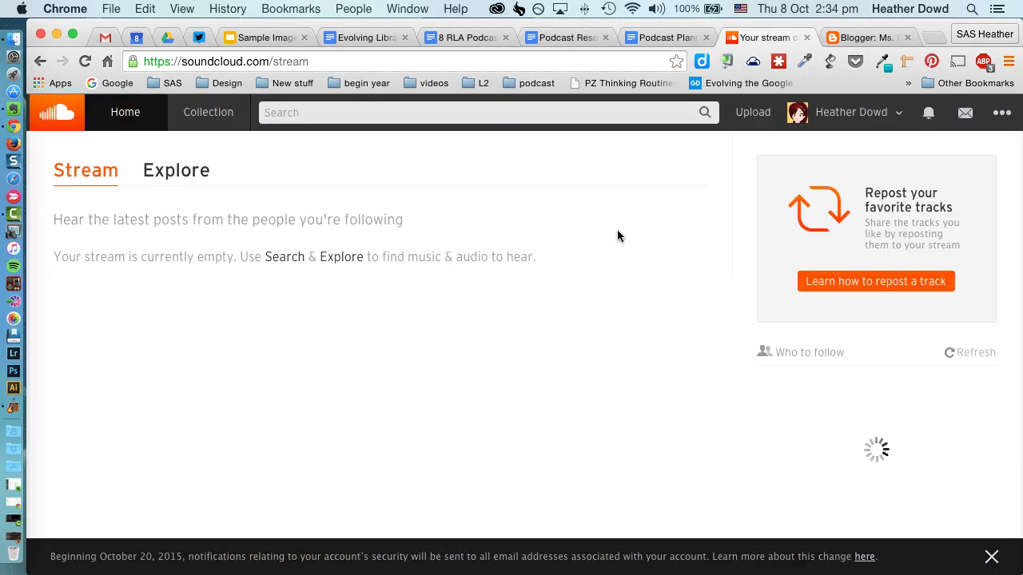
# Upload the file '8 RLA Heather Podcast.mp3' to SoundCloud.
pyautogui.click(754, 113)
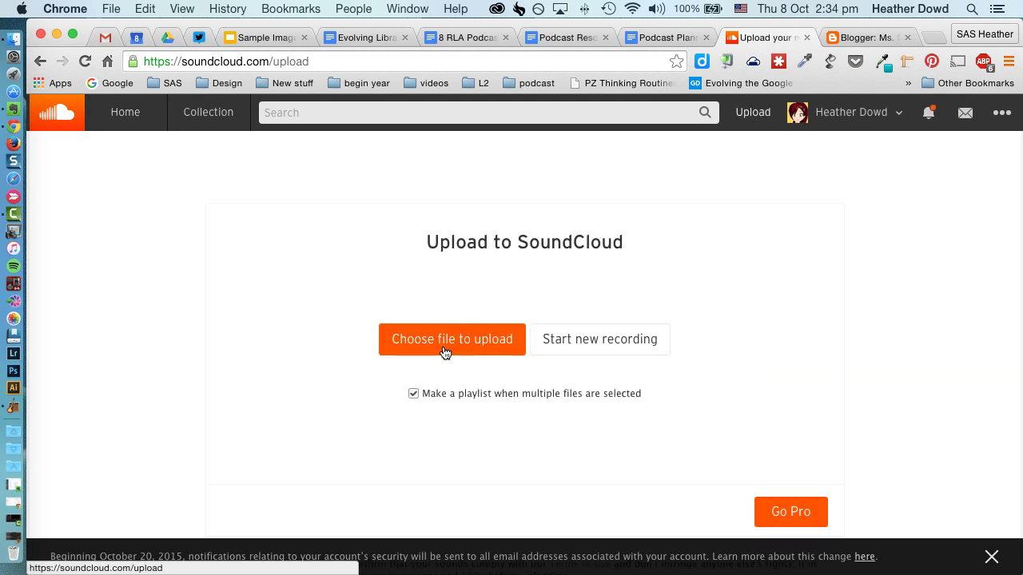
pyautogui.click(437, 346)
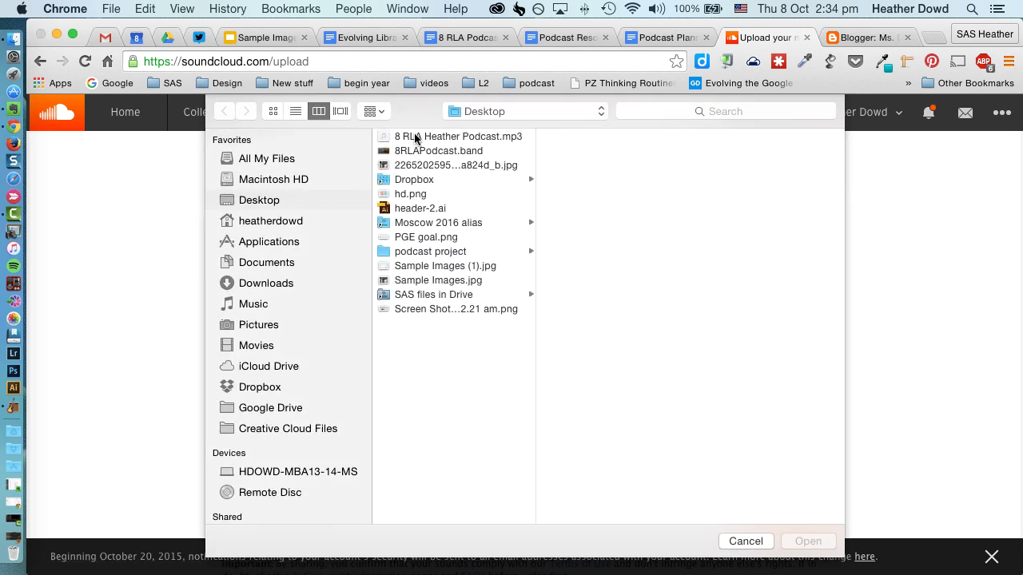
pyautogui.click(414, 136)
pyautogui.click(805, 542)
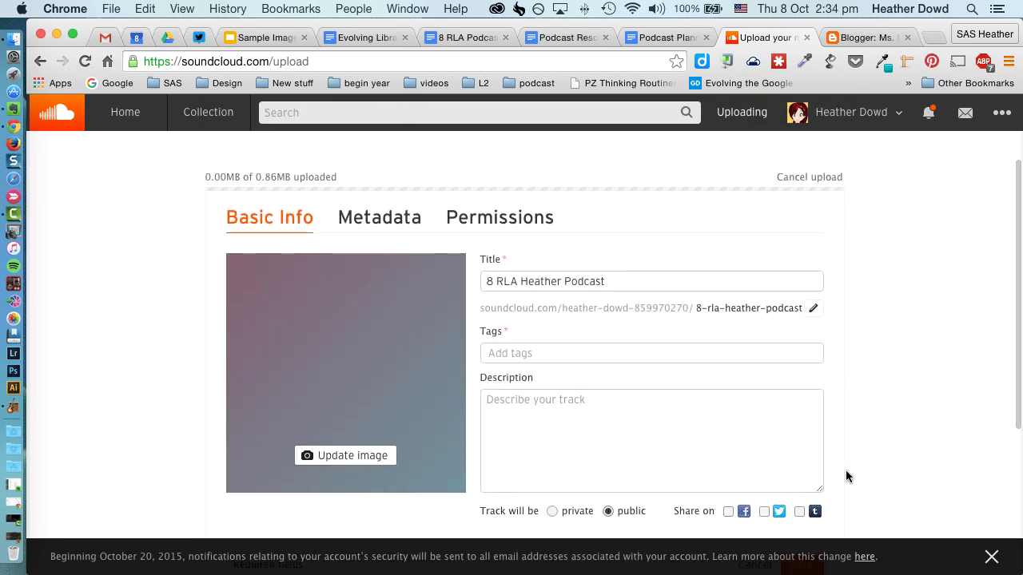
# Tag the track 'podcast' and select its title text.
pyautogui.scroll(-2, 847, 477)
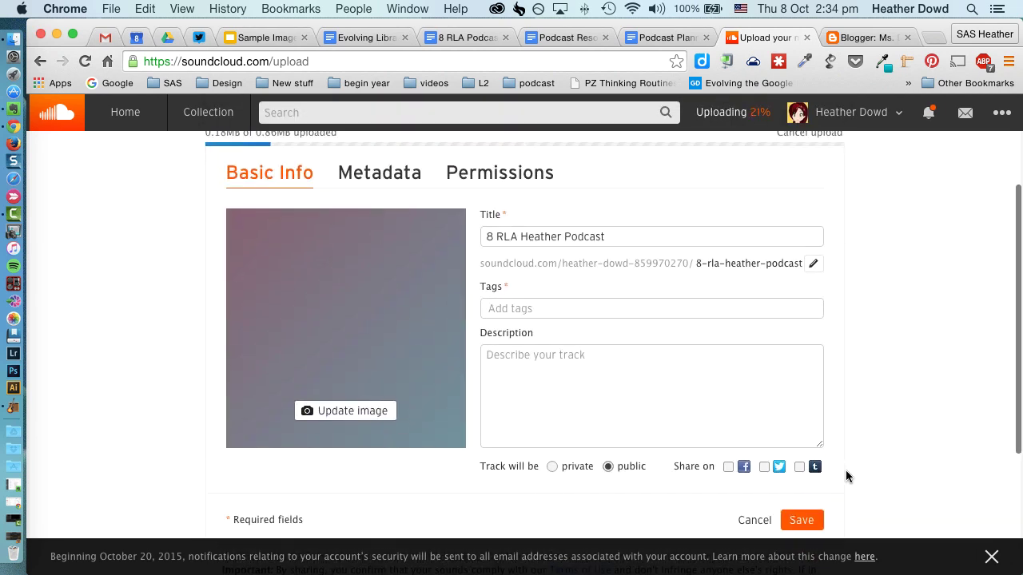
pyautogui.click(523, 304)
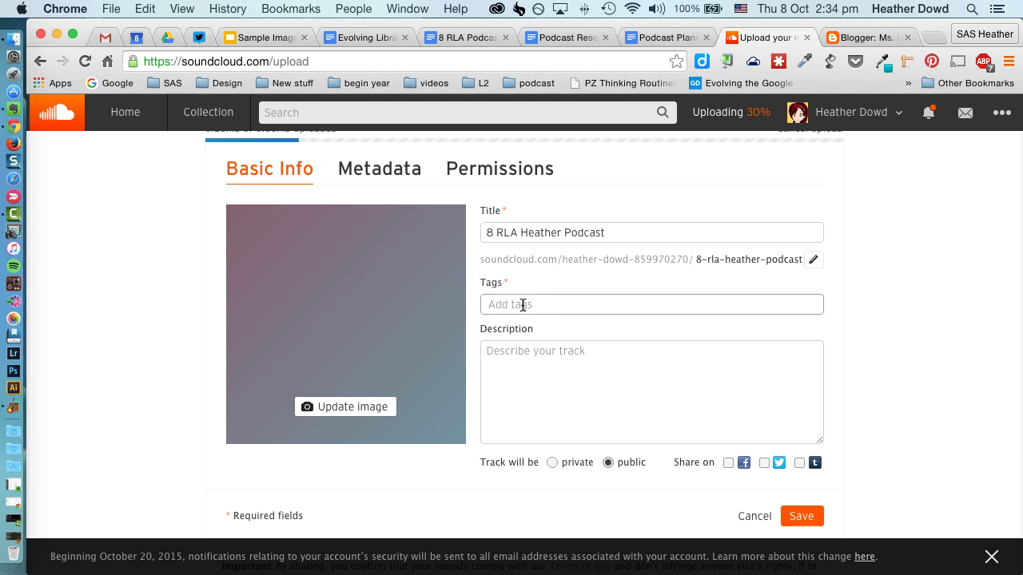
pyautogui.write('podcast')
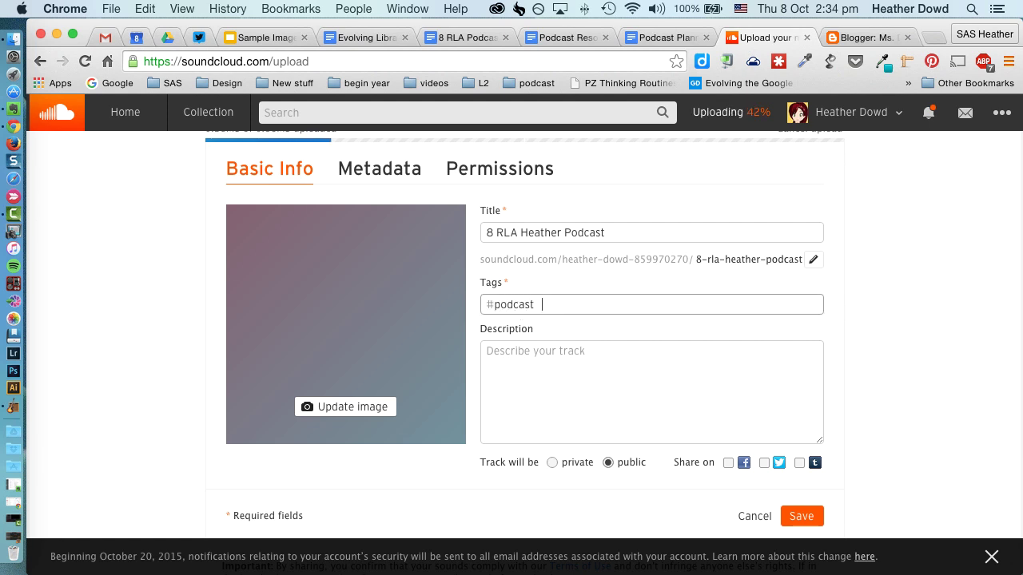
pyautogui.moveTo(605, 233); pyautogui.dragTo(415, 233)
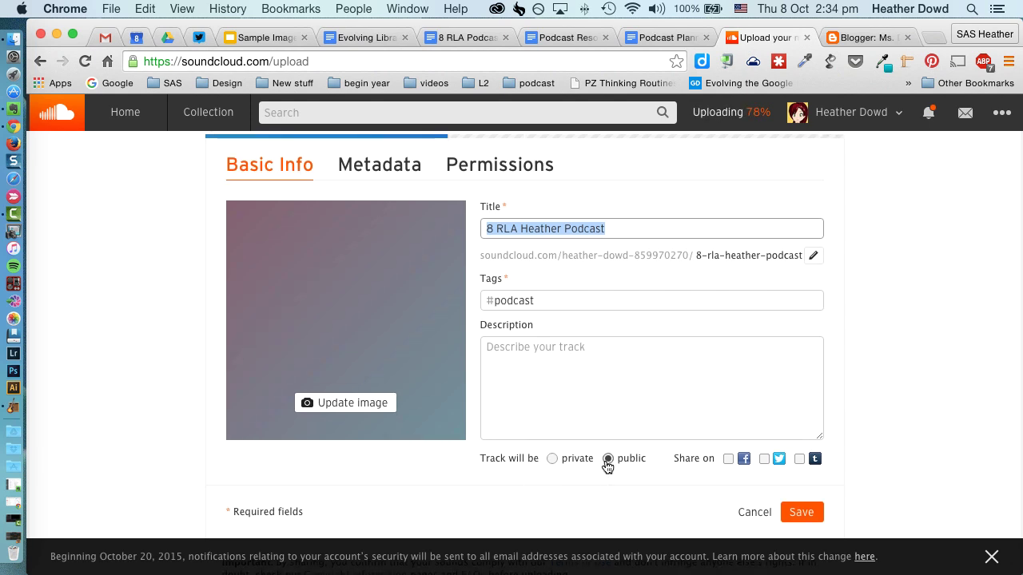
# Set 'Sample Images (1).jpg' as cover art, enlarge it in the frame, and save the track.
pyautogui.click(326, 404)
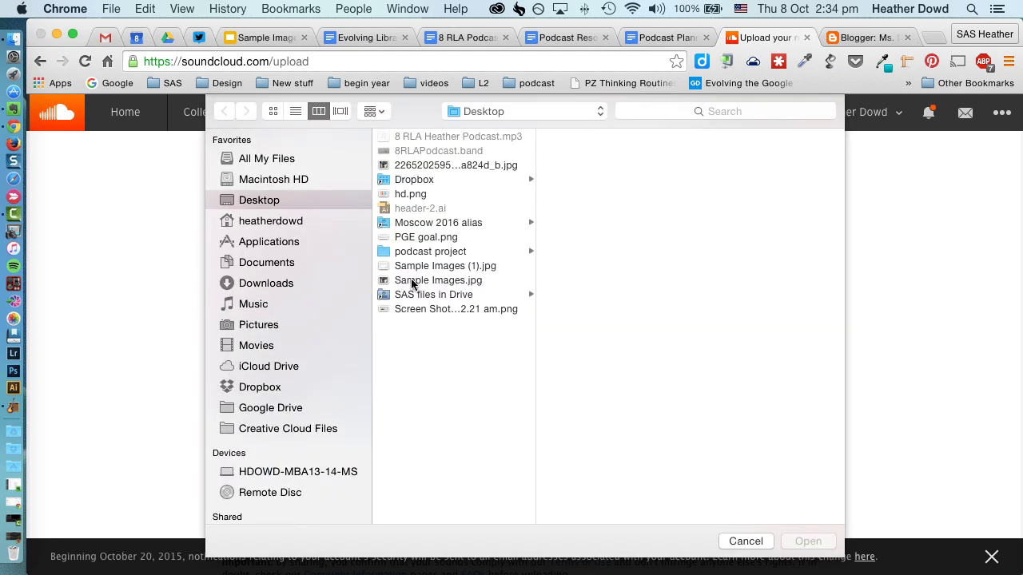
pyautogui.click(417, 267)
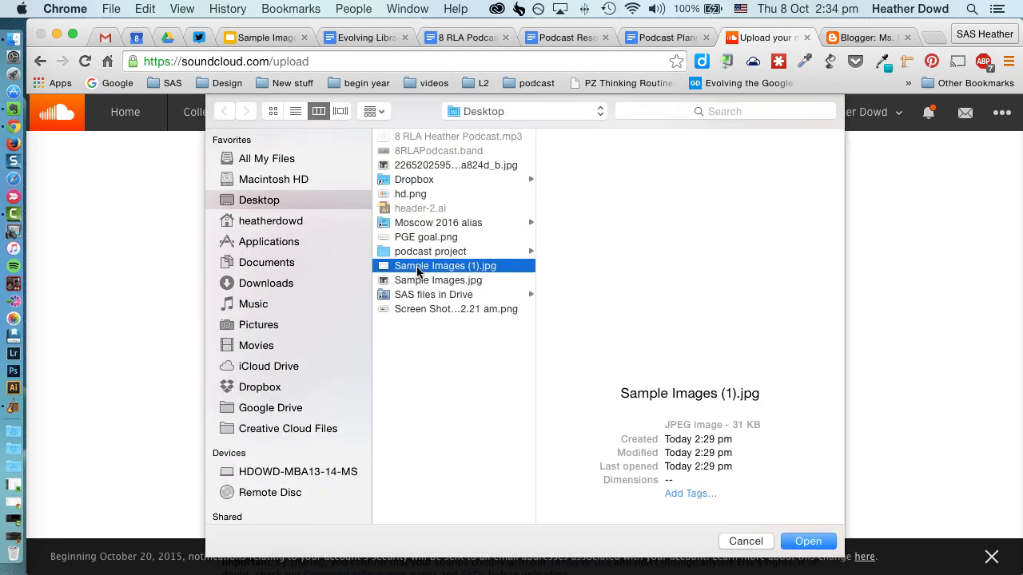
pyautogui.click(809, 542)
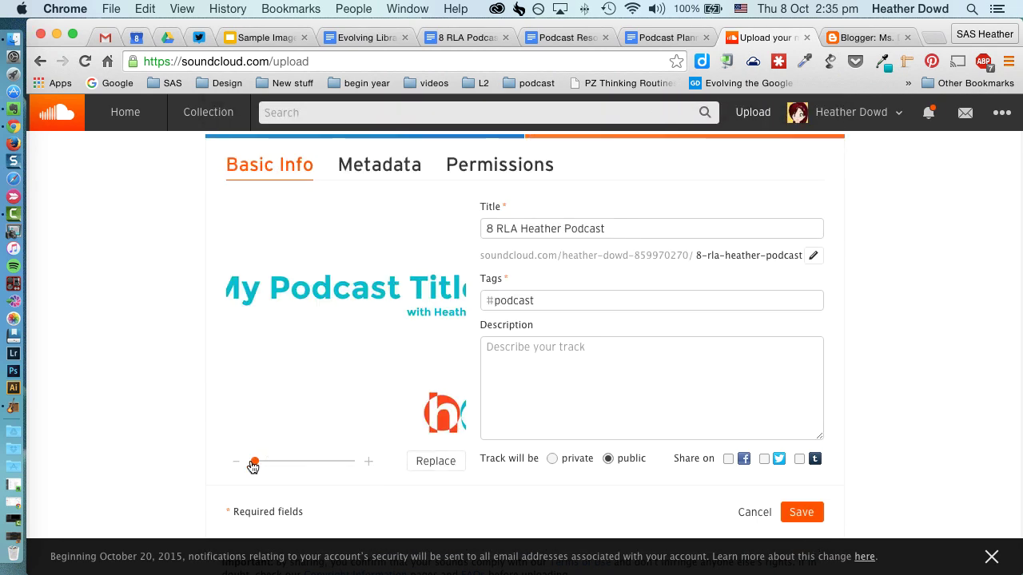
pyautogui.moveTo(255, 462)
pyautogui.mouseDown()
pyautogui.moveTo(283, 472)
pyautogui.moveTo(223, 469)
pyautogui.mouseUp()
pyautogui.click(803, 513)
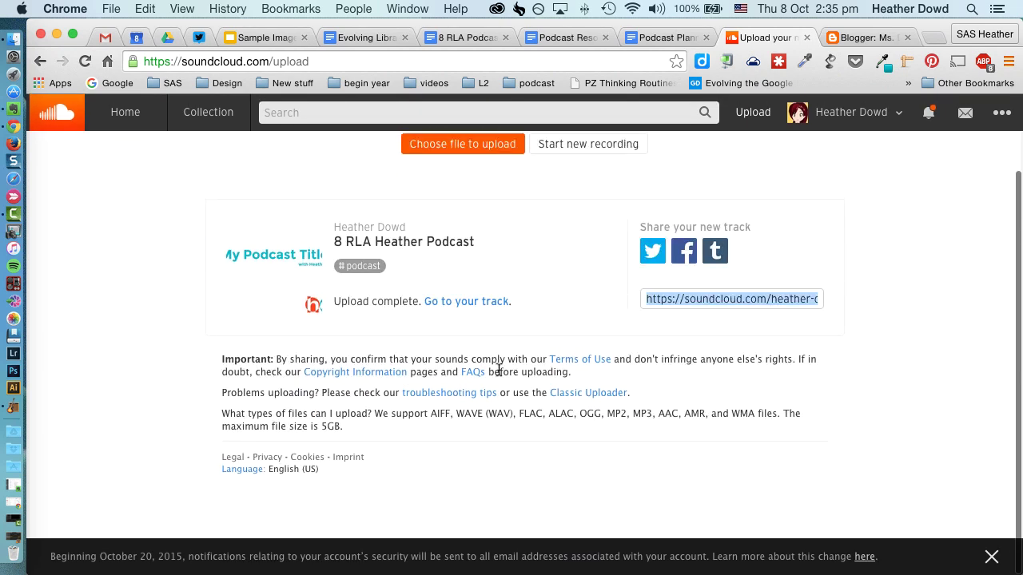
# Open the uploaded track's page from its pasted link and pause playback.
pyautogui.scroll(3, 559, 423)
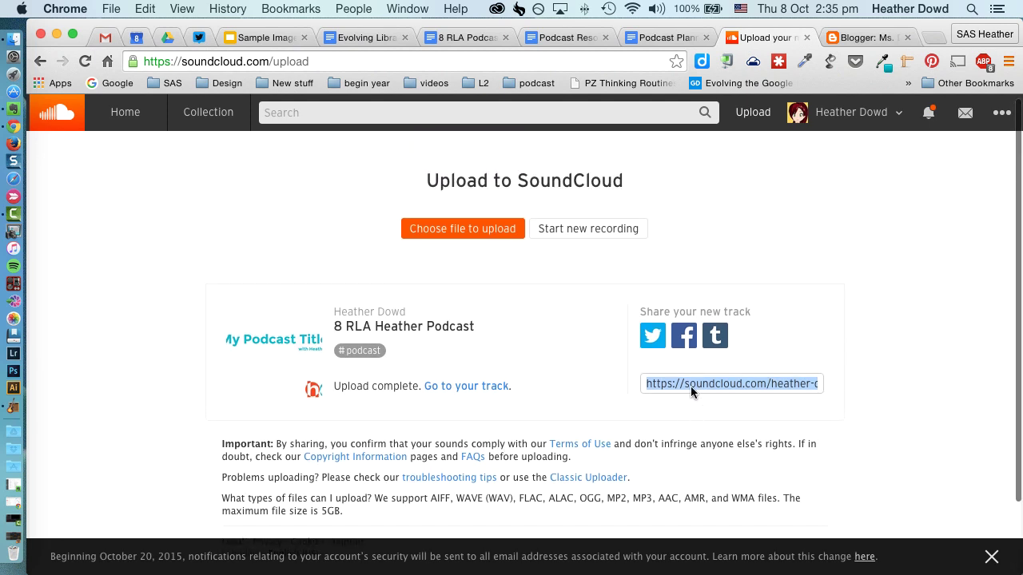
pyautogui.click(339, 66)
pyautogui.write('https://soundcloud.com/heather-dowd-859970270/8-rla-heather-podcast')
pyautogui.press('Return')
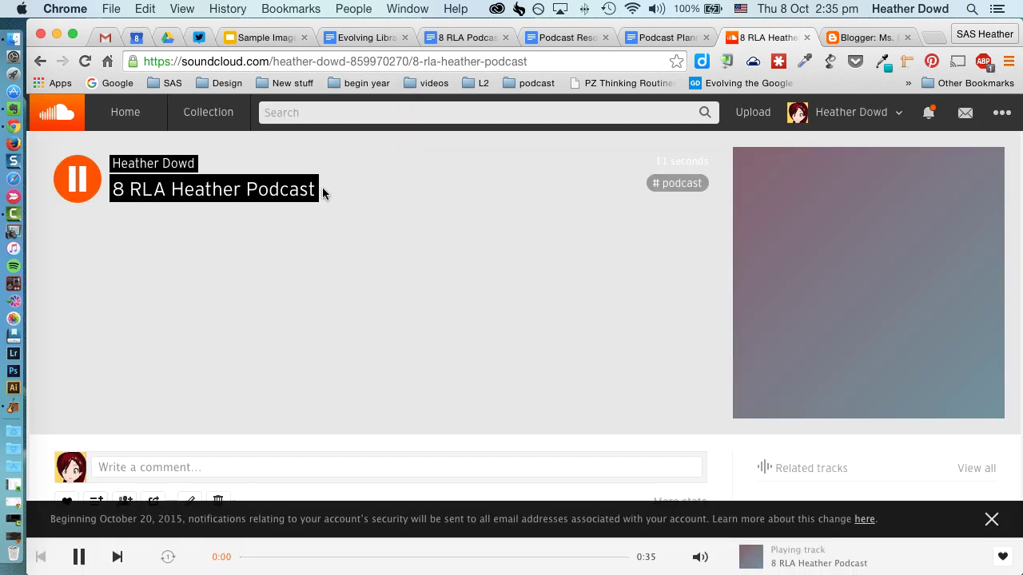
pyautogui.scroll(-3, 319, 255)
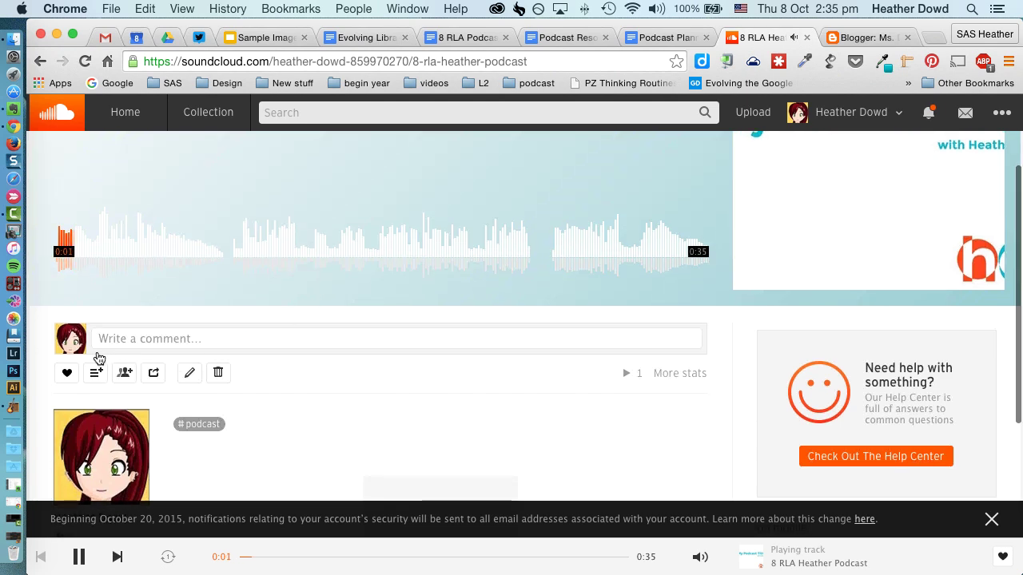
pyautogui.scroll(3, 137, 255)
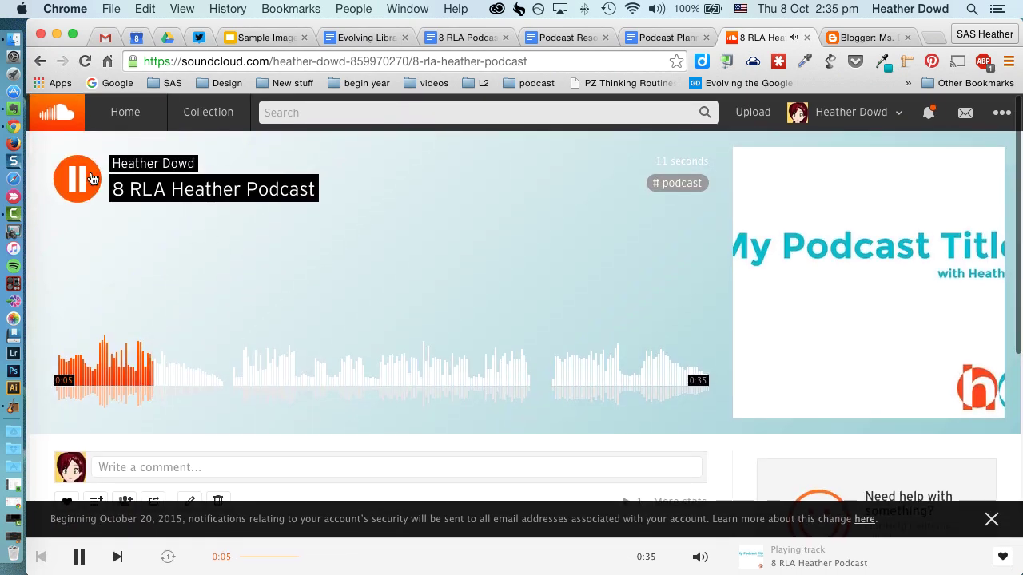
pyautogui.click(77, 179)
# Select the track's embed code from the Share dialog, then go to the Blogger posts list.
pyautogui.scroll(-4, 199, 408)
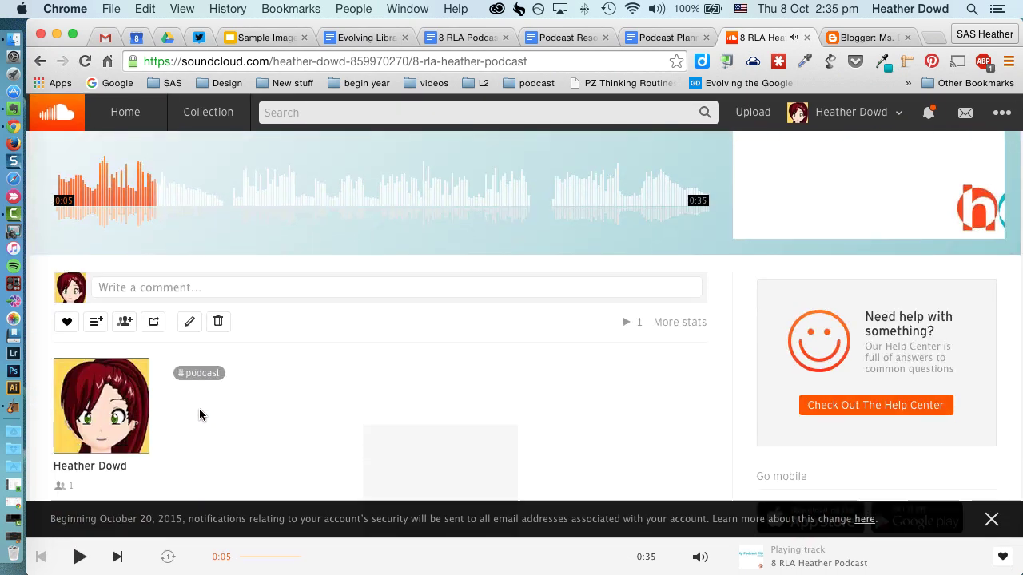
pyautogui.click(154, 322)
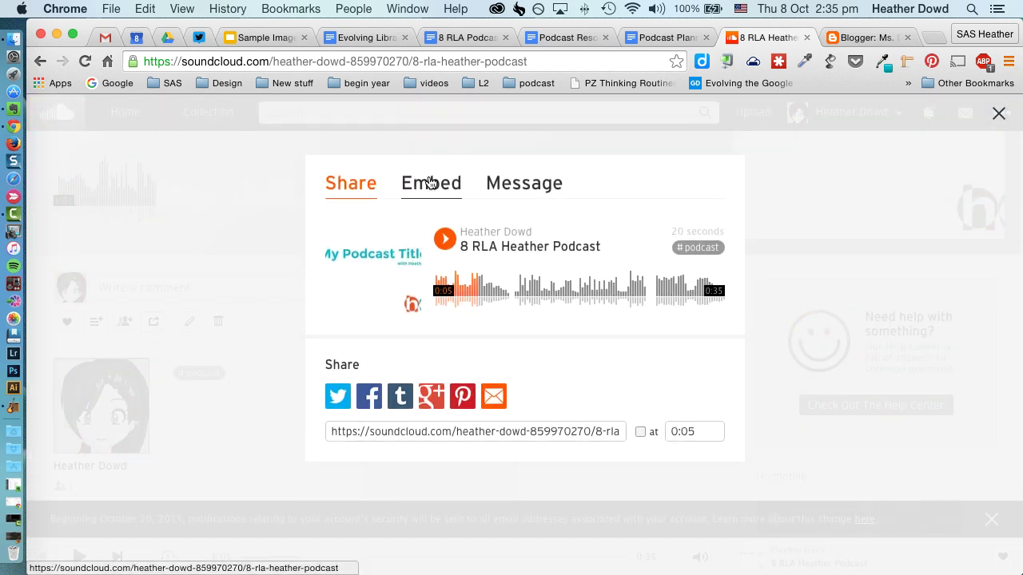
pyautogui.click(432, 183)
pyautogui.click(389, 393)
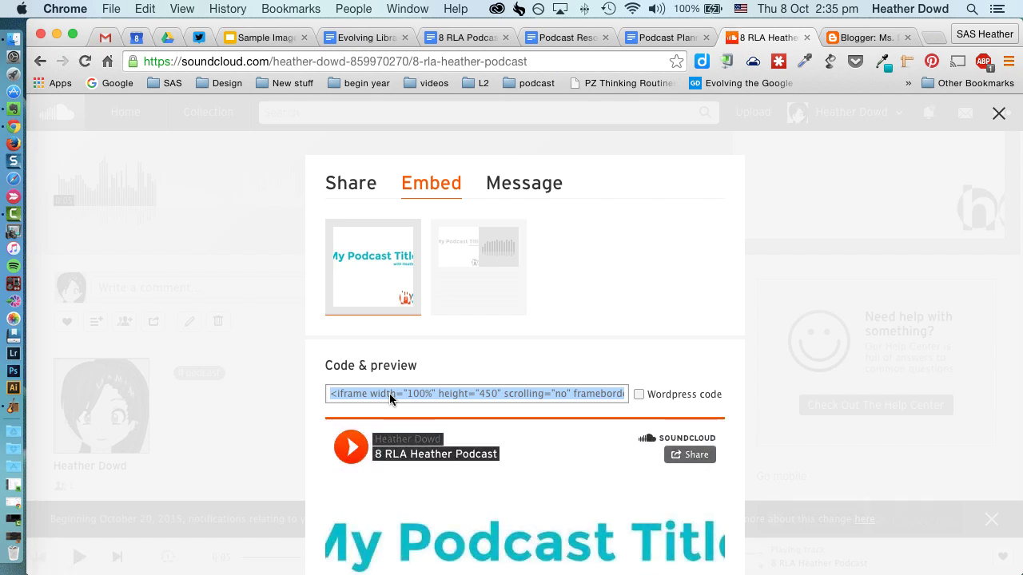
pyautogui.click(857, 40)
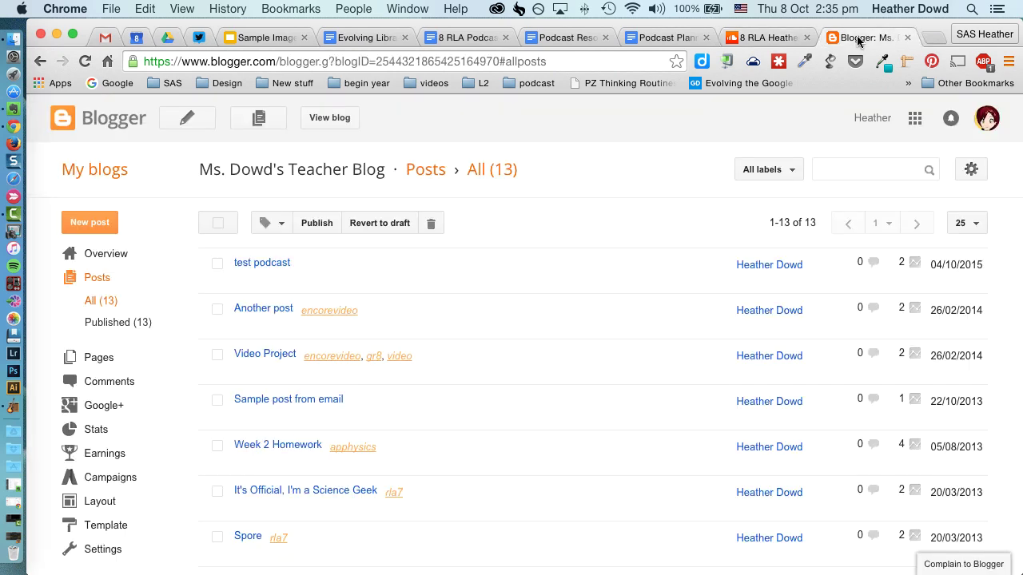
# Start a new post titled '8 RLA Podcast' with two lines of placeholder text 'asdfasdf'.
pyautogui.click(93, 223)
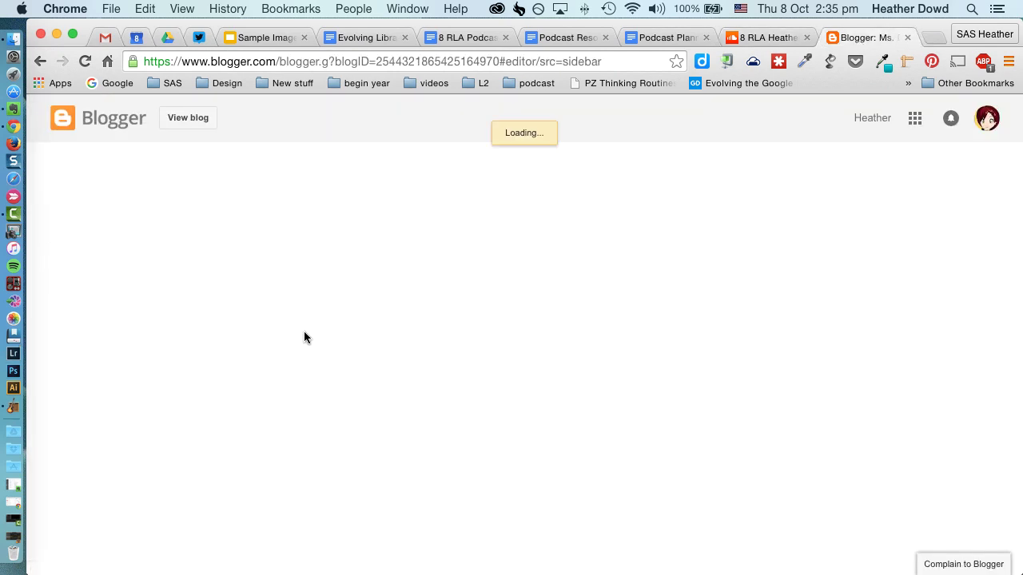
pyautogui.click(262, 162)
pyautogui.write('8 RLA Podcast')
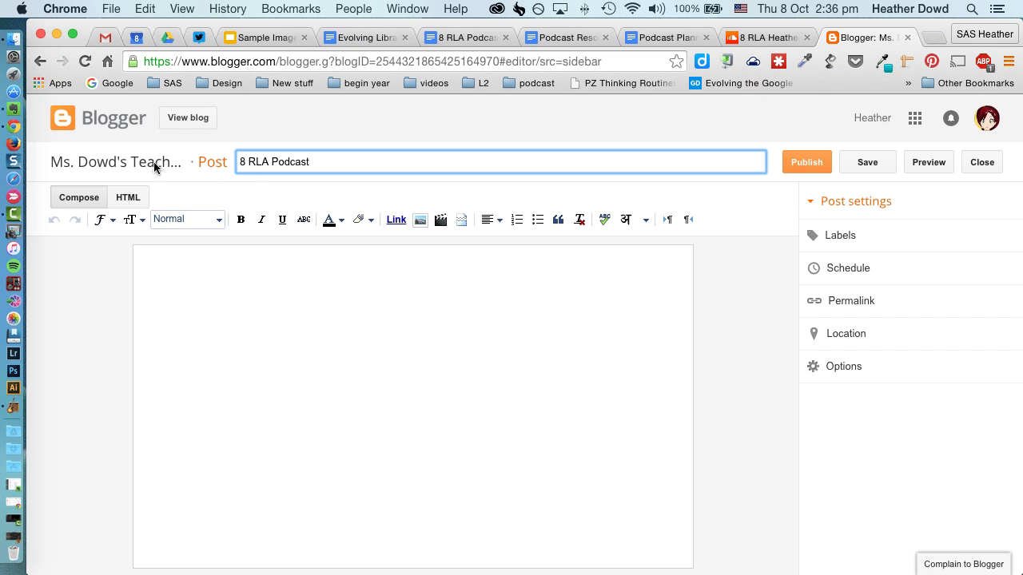
pyautogui.click(153, 269)
pyautogui.write('asdfasdf')
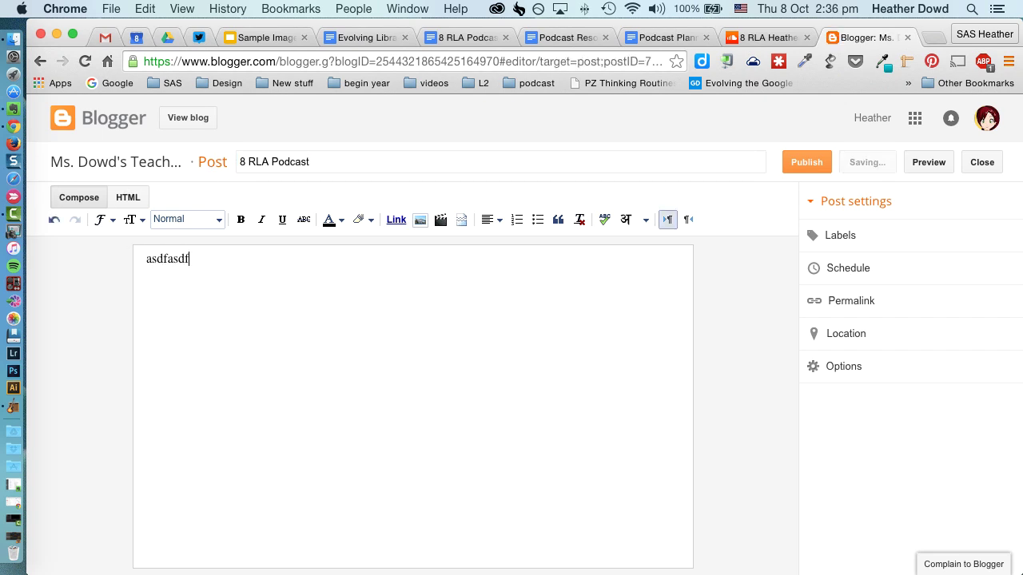
pyautogui.press('Return')
pyautogui.write('asdfasdf')
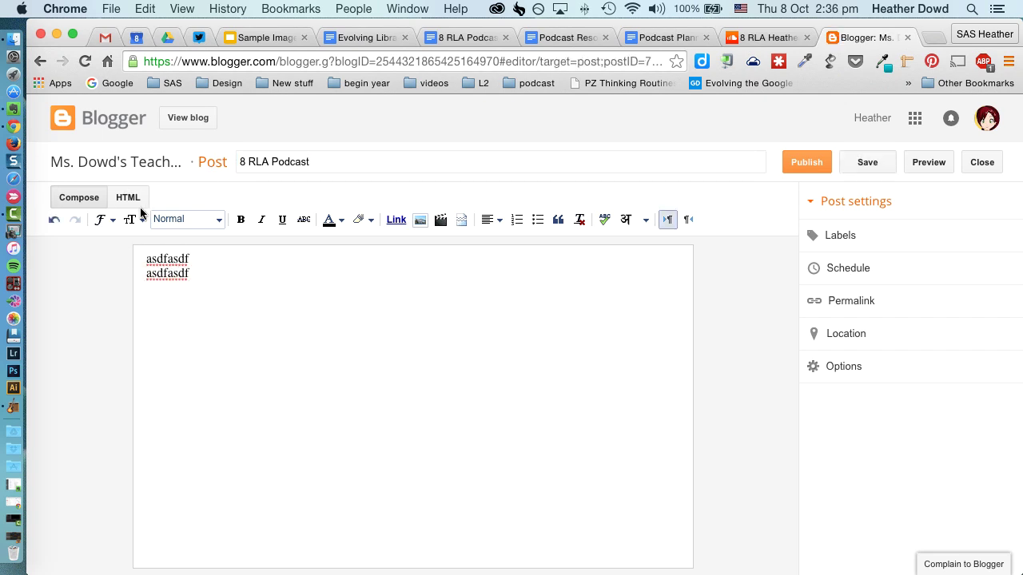
# Paste the SoundCloud iframe embed code into the post's HTML view.
pyautogui.click(128, 197)
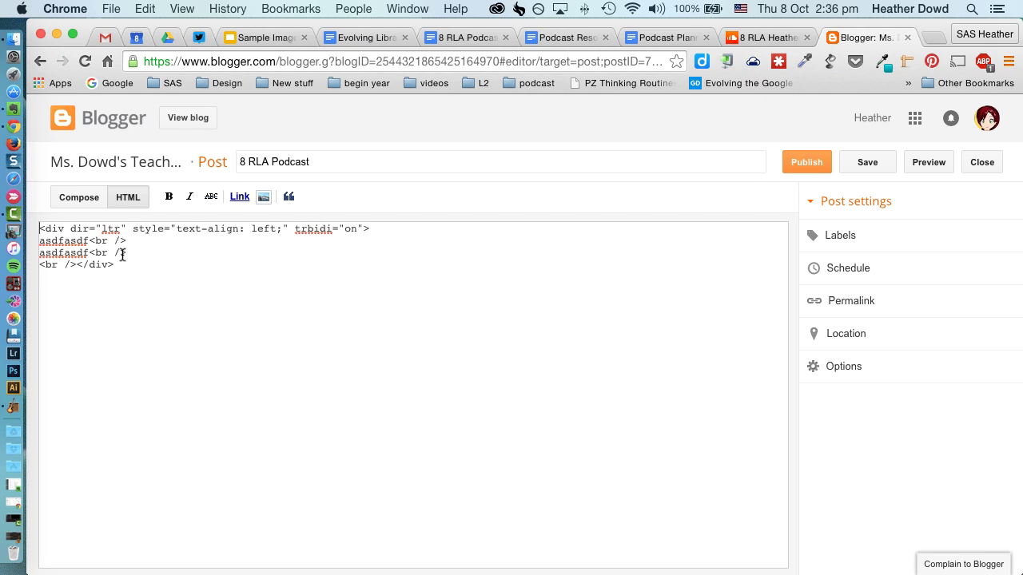
pyautogui.write('<iframe width="100%" height="450" scrolling="no" frameborder="no" src="https://w.soundcloud.com/player/?url=https%3A//api.soundcloud.com/tracks/227450148&amp;auto_play=false&amp;hide_related=false&amp;show_comments=true&amp;show_user=true&amp;show_reposts=false&amp;visual=true"></iframe>')
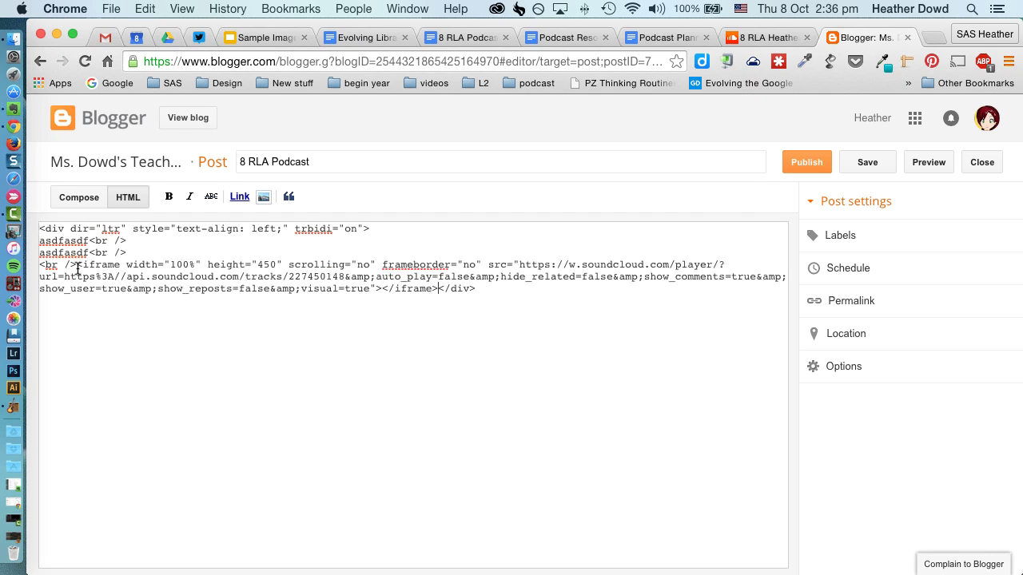
pyautogui.click(74, 203)
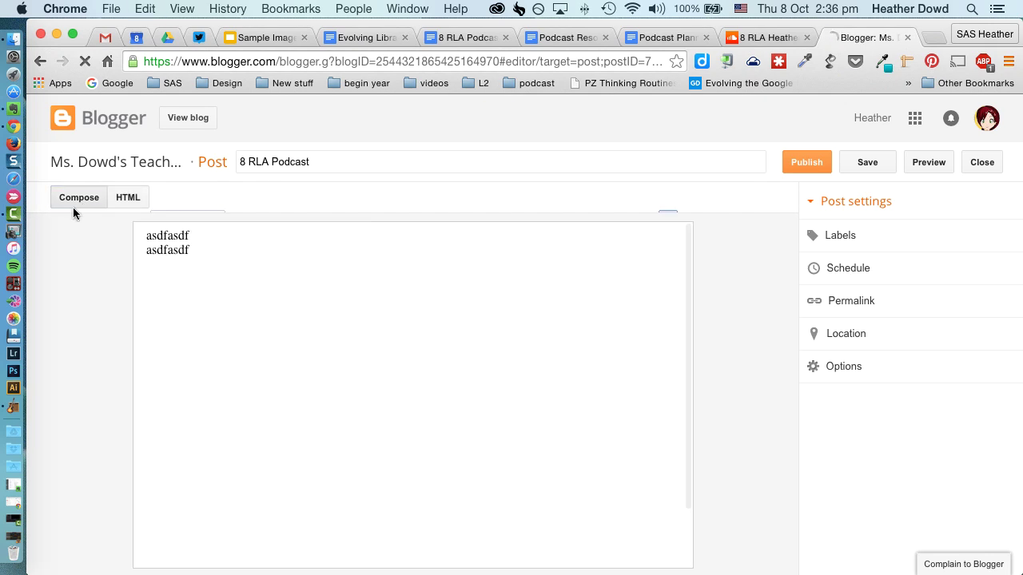
# Publish the post, then play and pause its embedded SoundCloud podcast on the blog.
pyautogui.click(808, 162)
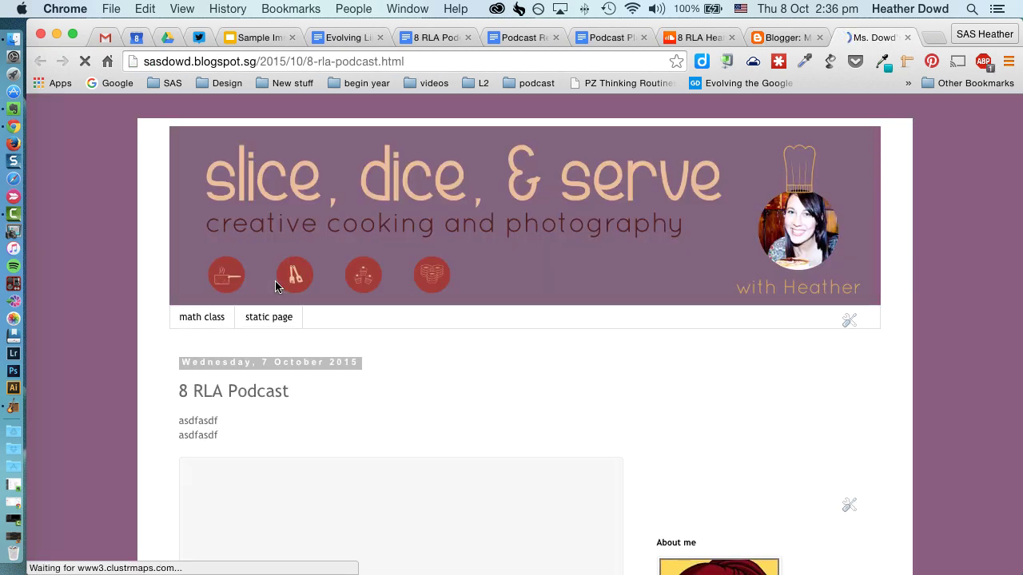
pyautogui.scroll(-3, 573, 382)
pyautogui.scroll(-6, 572, 384)
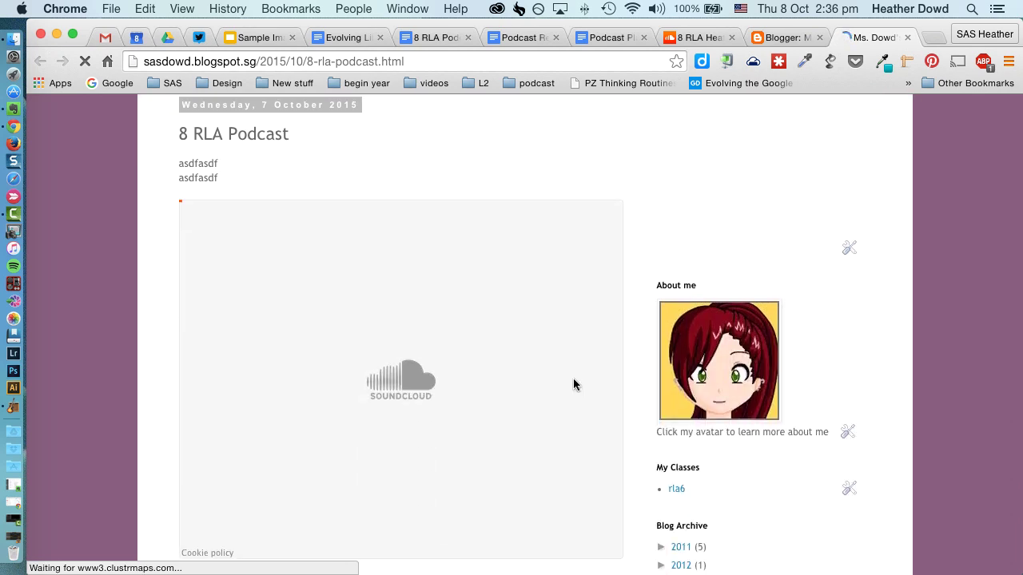
pyautogui.scroll(2, 573, 384)
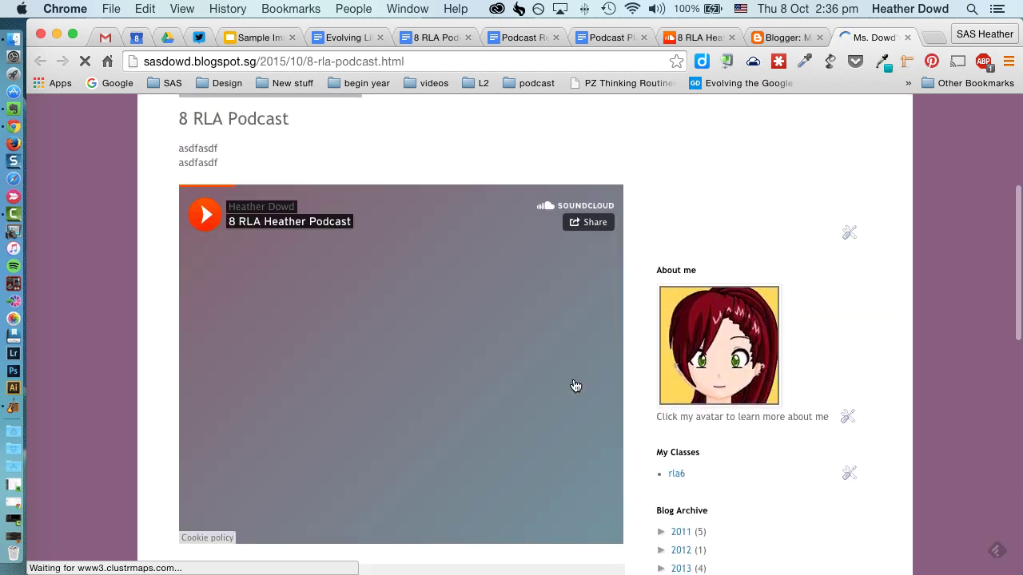
pyautogui.click(205, 214)
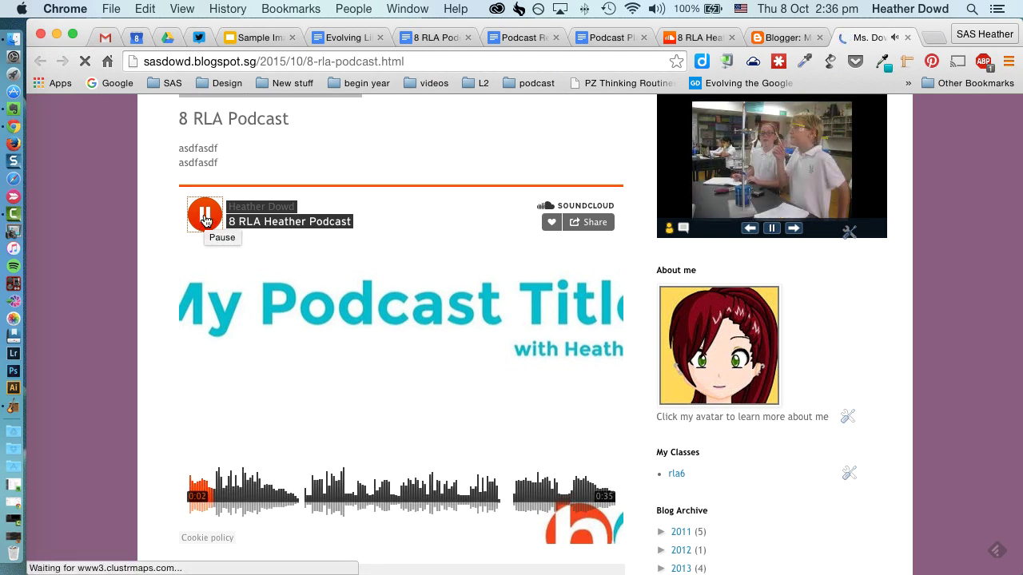
pyautogui.click(204, 215)
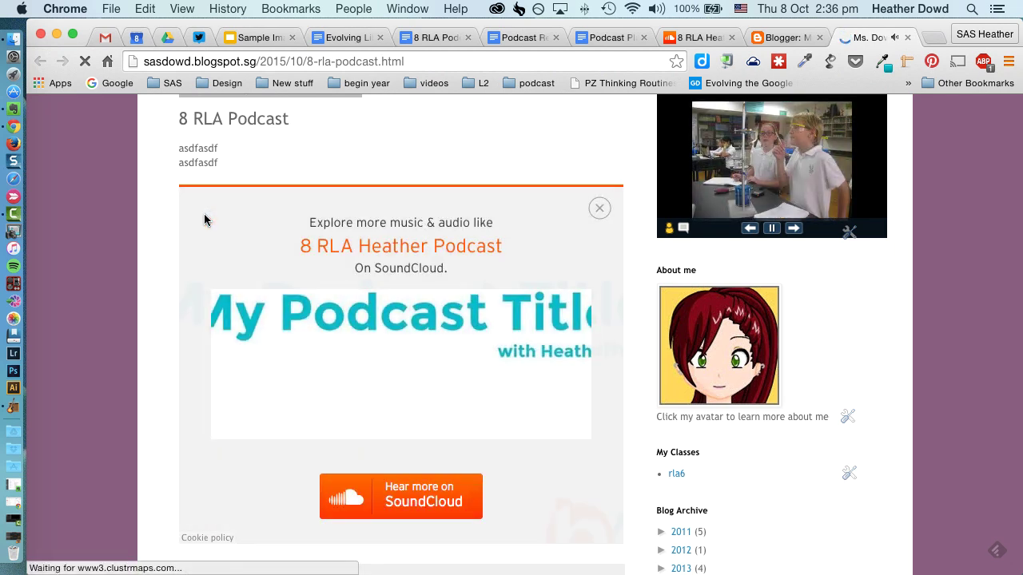